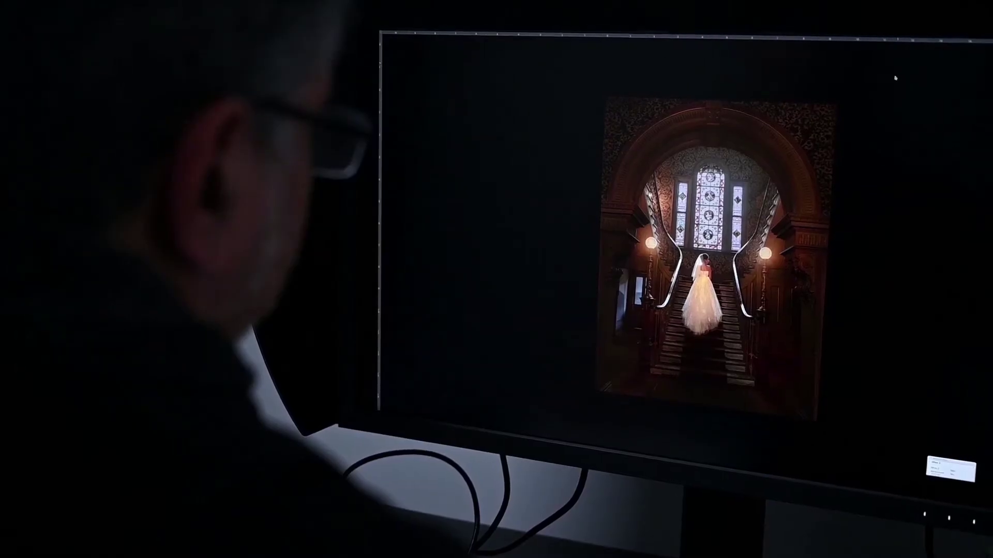
- Preview the sRGB colour mode's settings, then make CAL1 the active colour mode again
{"action": "key", "text": "f"}
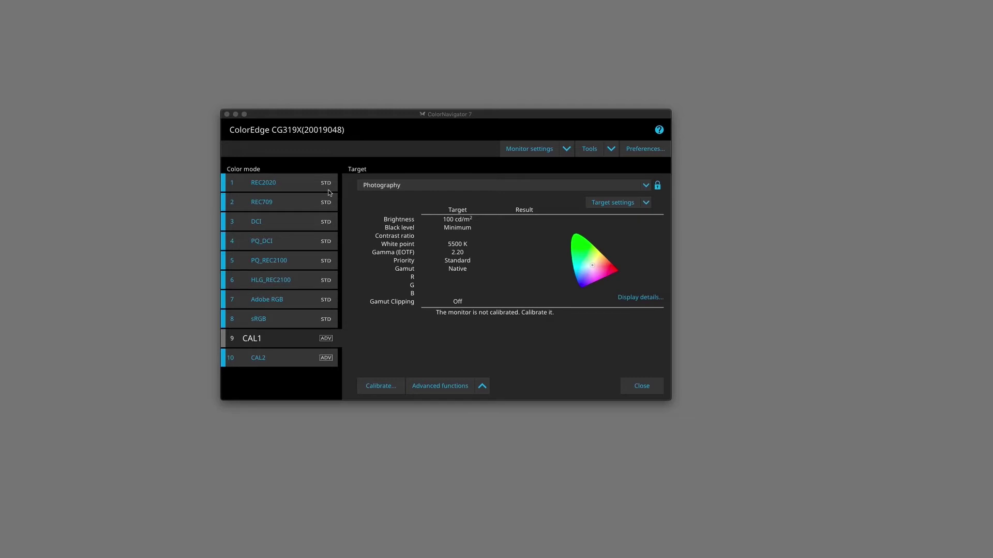
{"action": "left_click", "coordinate": [299, 325]}
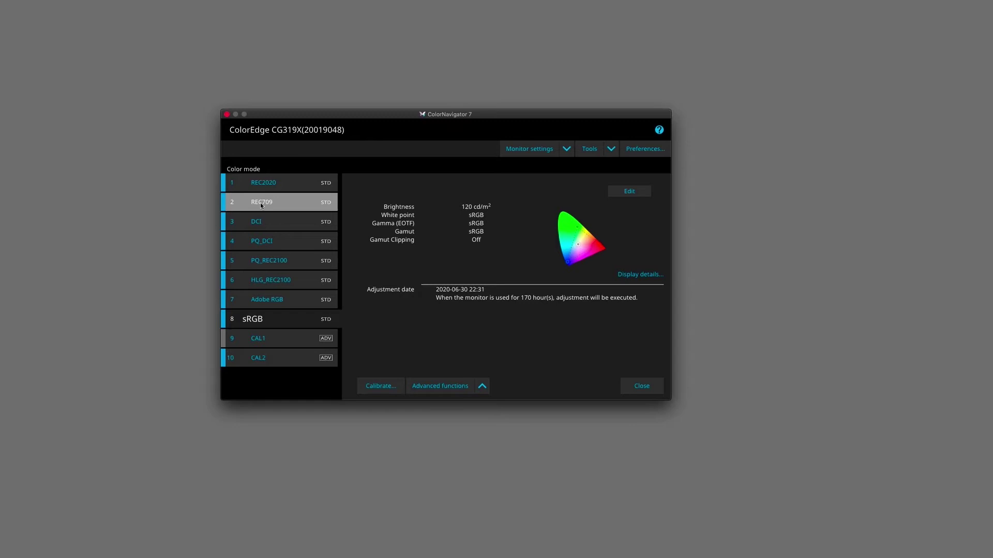
{"action": "left_click", "coordinate": [291, 339]}
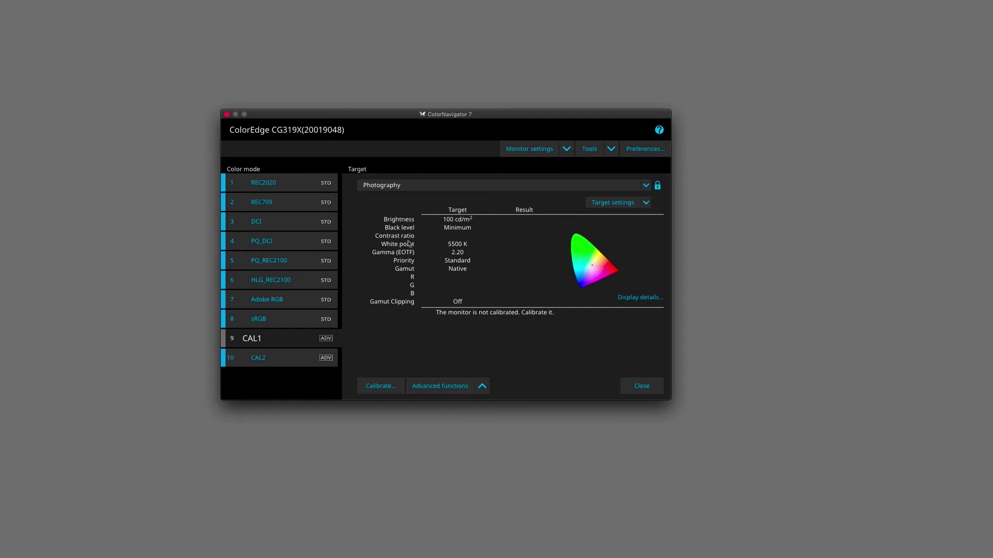
- Open the list of target presets and close it without choosing one
{"action": "left_click", "coordinate": [495, 185]}
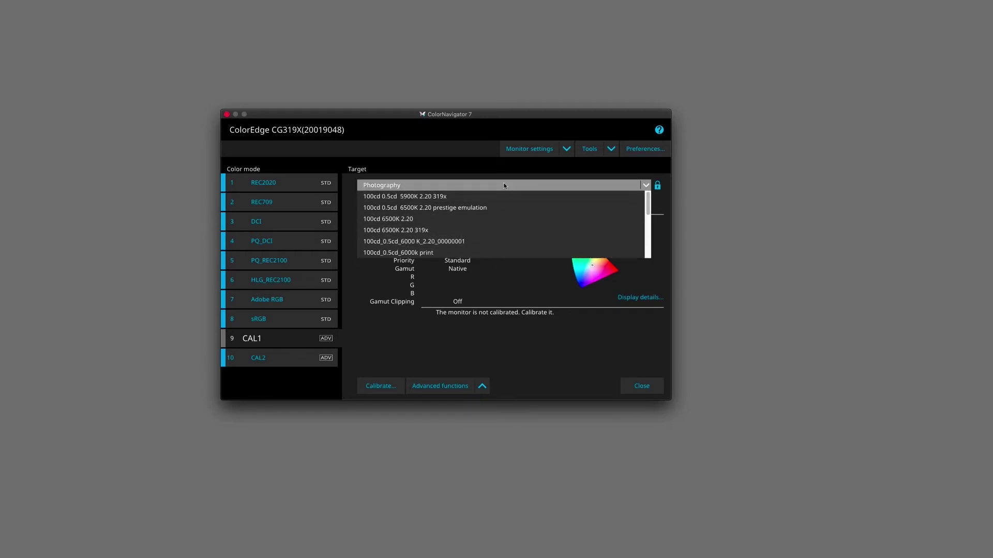
{"action": "left_click", "coordinate": [162, 343]}
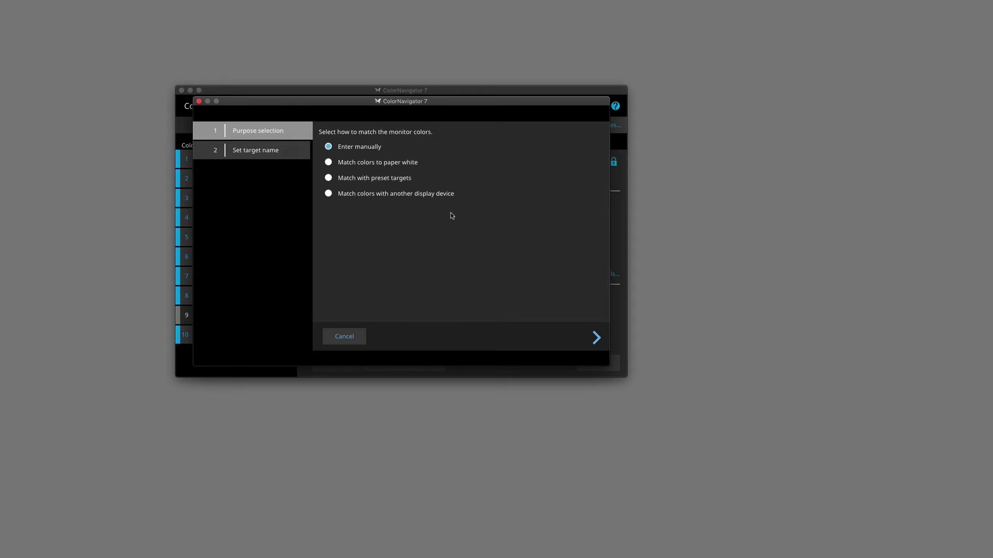
- Go on to manual target entry and name the new target 'iso3664-'
{"action": "left_click", "coordinate": [596, 339]}
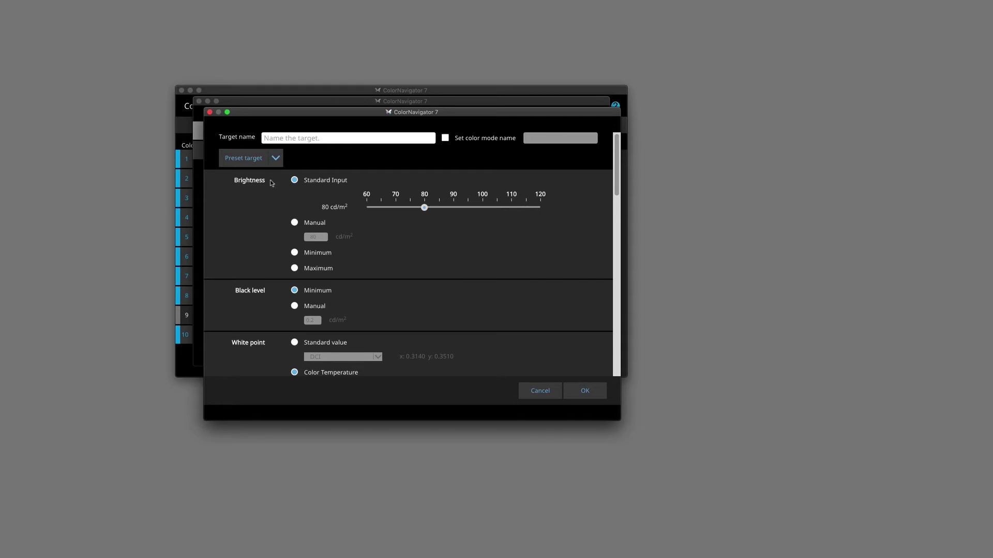
{"action": "left_click", "coordinate": [332, 139]}
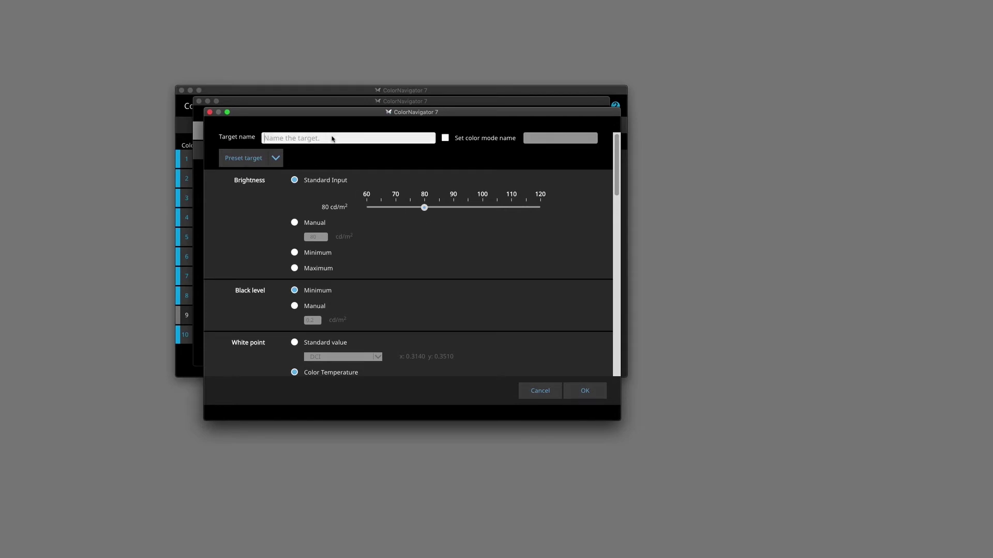
{"action": "type", "text": "iso"}
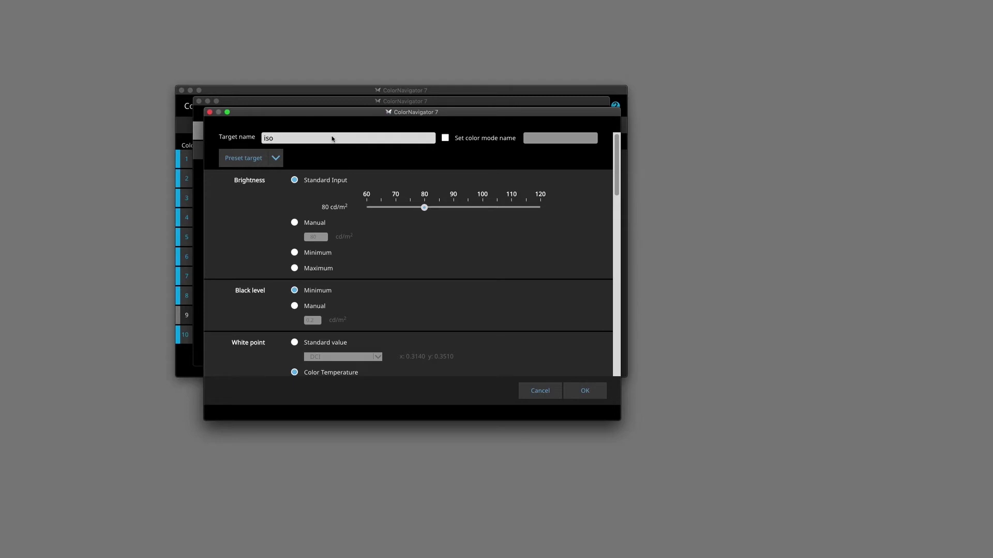
{"action": "type", "text": "3664-"}
- Set the target's Standard Input brightness to 100 cd/m² instead of 120
{"action": "left_click_drag", "start_coordinate": [424, 208], "coordinate": [541, 207]}
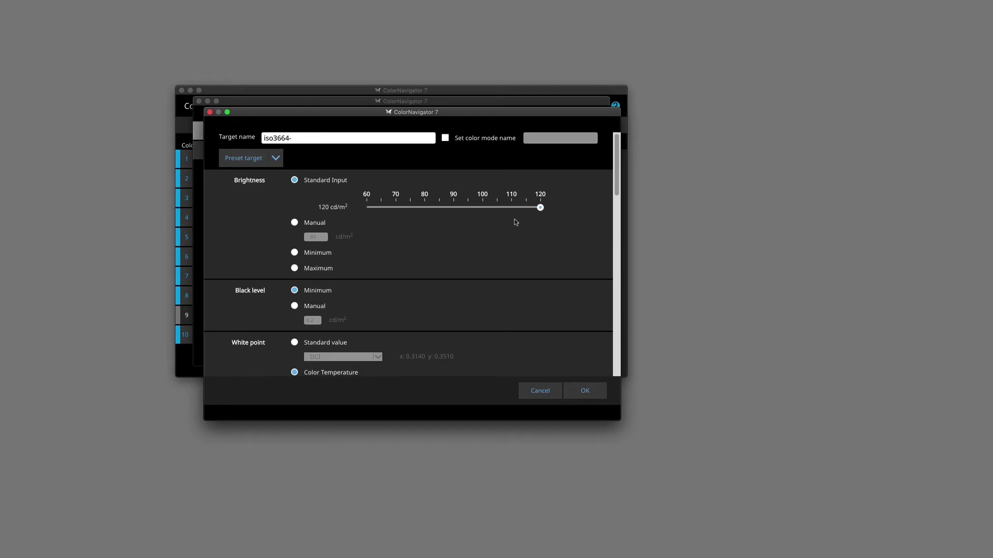
{"action": "left_click", "coordinate": [482, 208]}
- Extend the target name to 'iso3664- 100cdm2'
{"action": "left_click", "coordinate": [299, 140]}
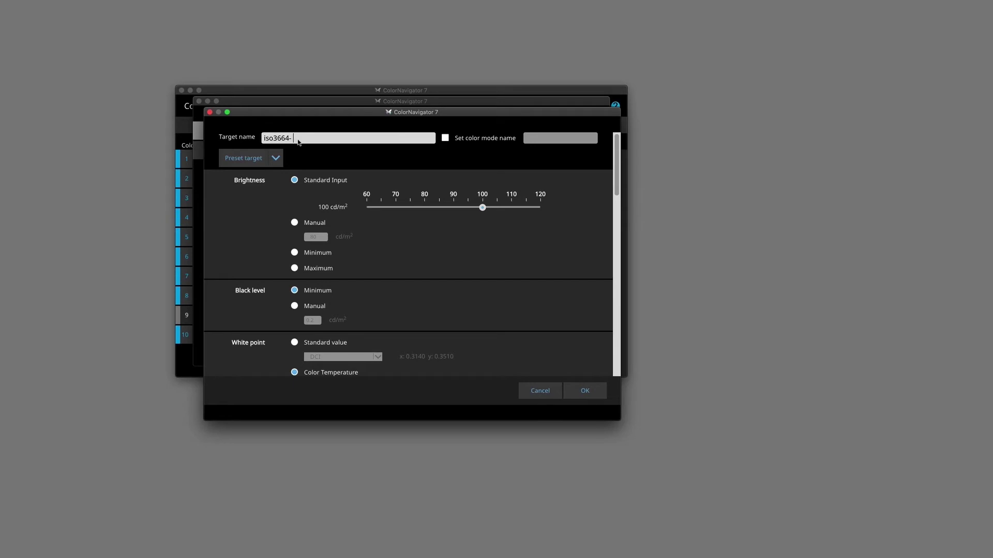
{"action": "type", "text": "100cdm"}
{"action": "type", "text": "2"}
- Turn on a custom colour mode name and enter 'EDITING' as that name
{"action": "left_click", "coordinate": [446, 138]}
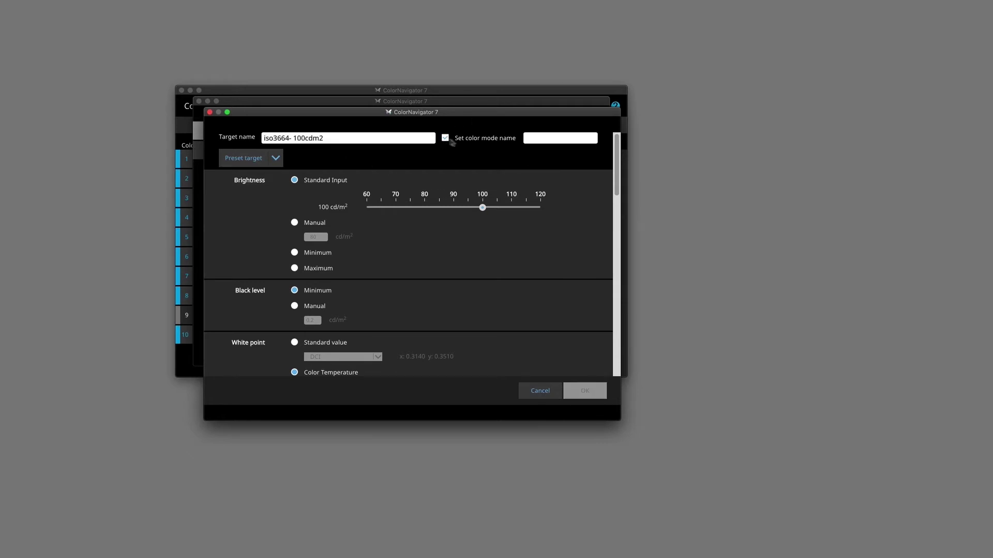
{"action": "left_click_drag", "start_coordinate": [543, 114], "coordinate": [823, 163]}
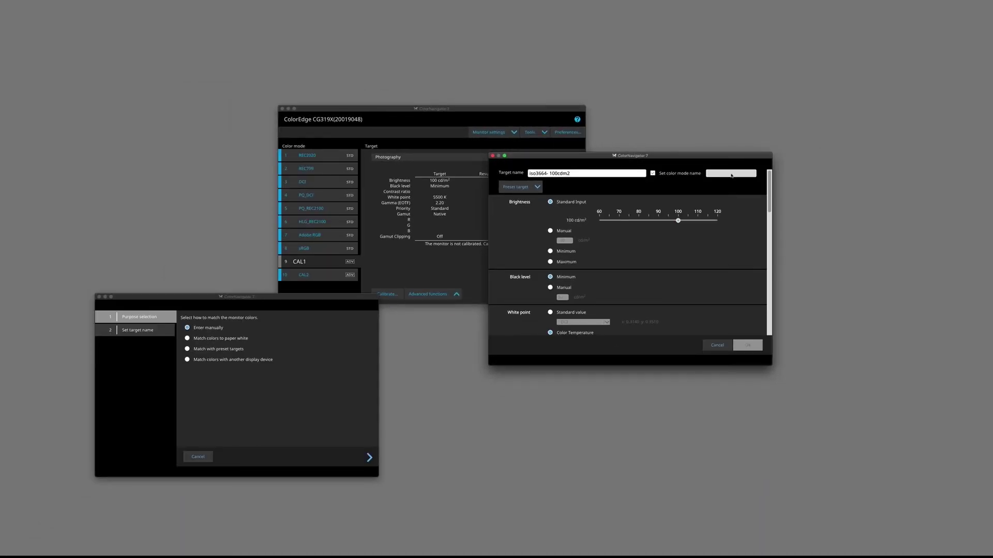
{"action": "type", "text": "EDITING"}
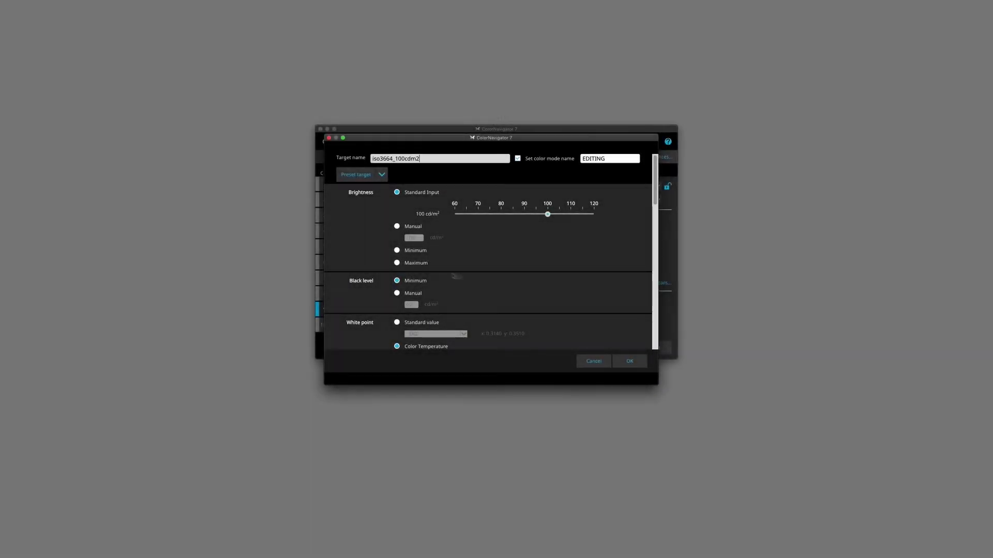
- Keep the gamut at Native after briefly trying the Adobe RGB standard value
{"action": "scroll", "coordinate": [594, 279], "scroll_direction": "down", "scroll_amount": 2}
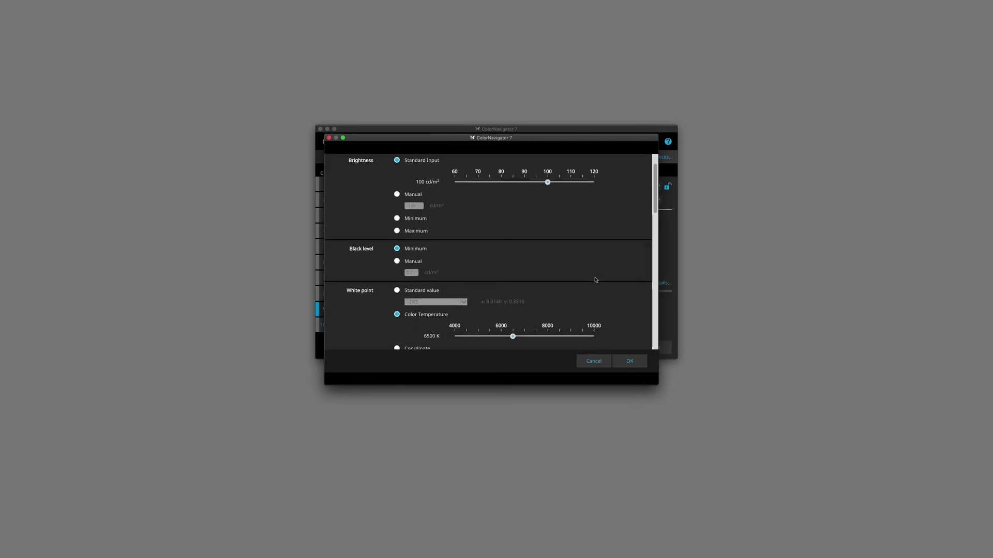
{"action": "scroll", "coordinate": [595, 279], "scroll_direction": "down", "scroll_amount": 3}
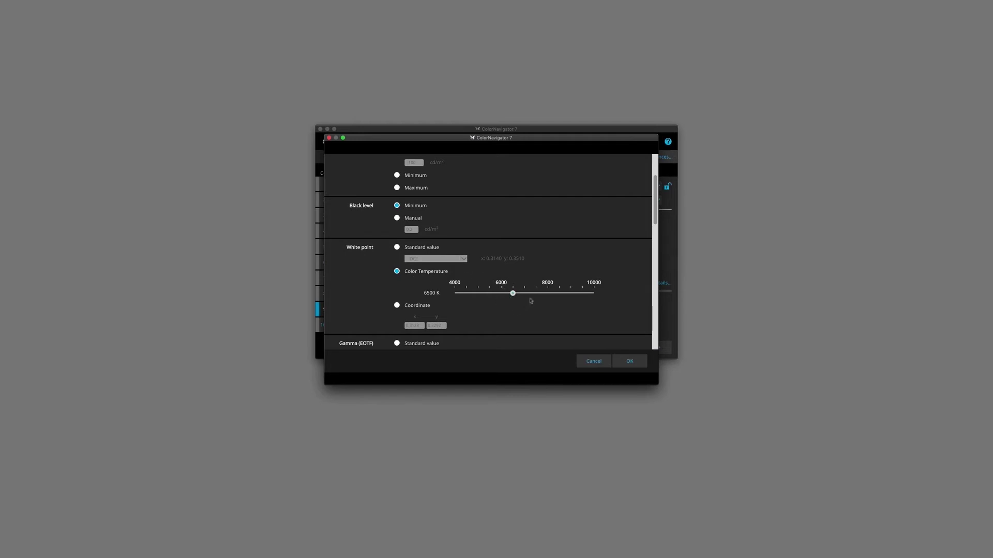
{"action": "scroll", "coordinate": [530, 285], "scroll_direction": "down", "scroll_amount": 6}
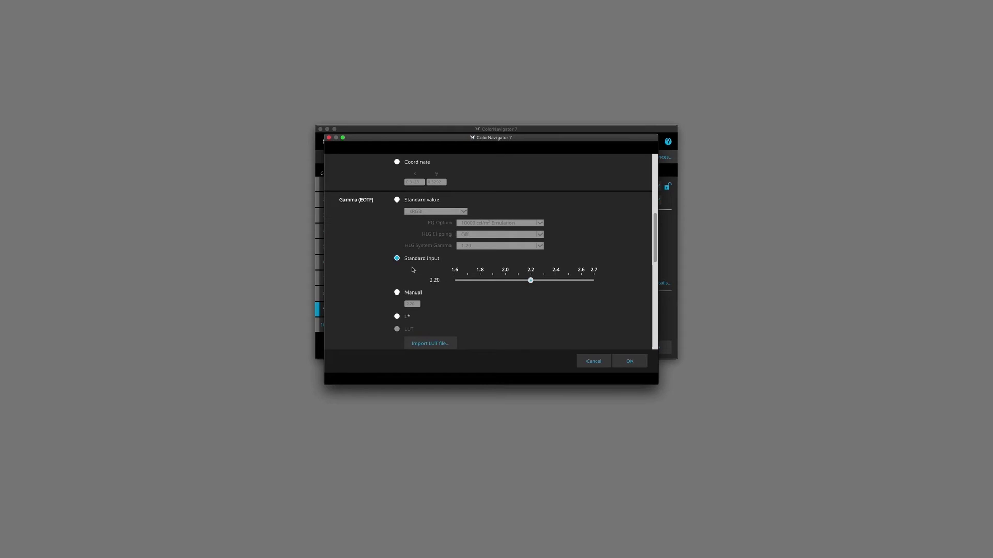
{"action": "scroll", "coordinate": [537, 284], "scroll_direction": "down", "scroll_amount": 4}
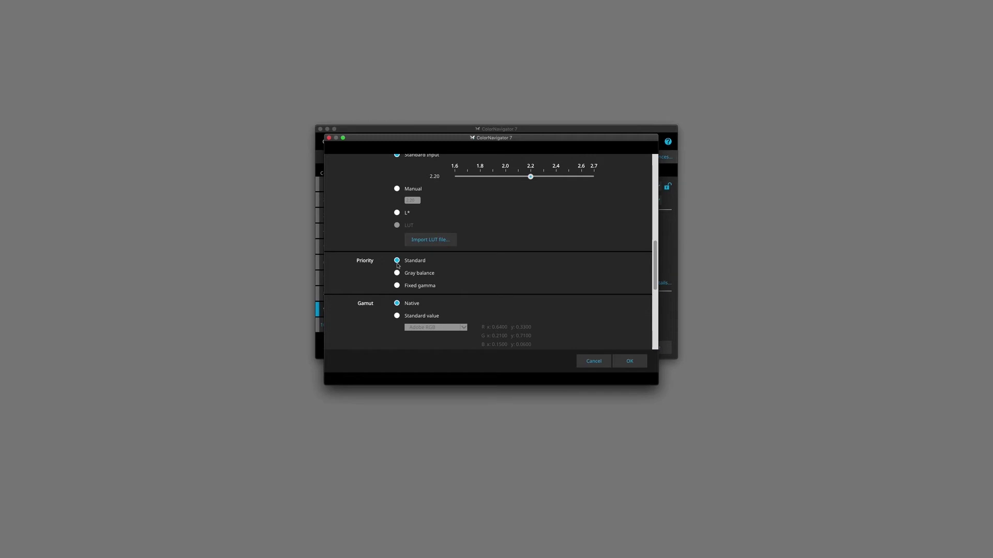
{"action": "scroll", "coordinate": [609, 267], "scroll_direction": "down", "scroll_amount": 3}
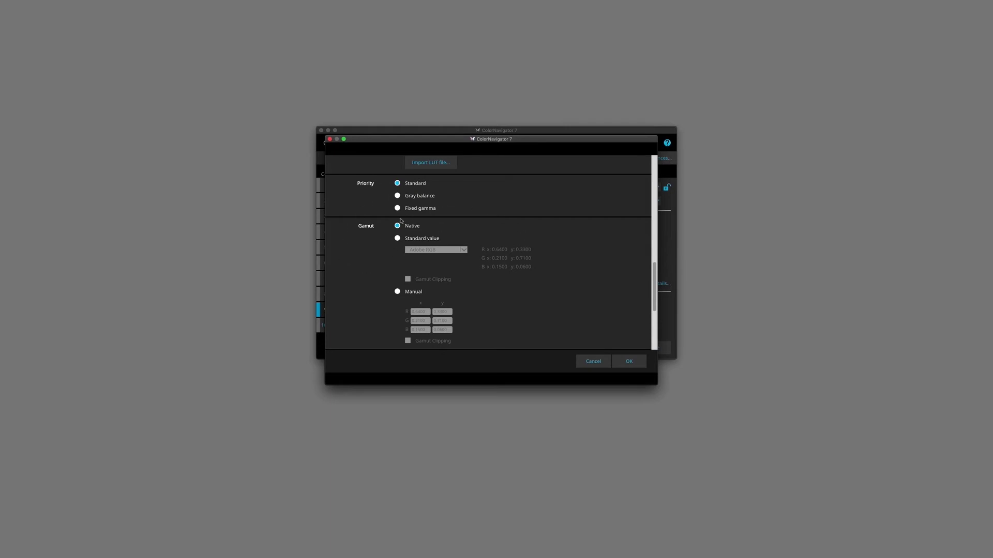
{"action": "left_click", "coordinate": [397, 238]}
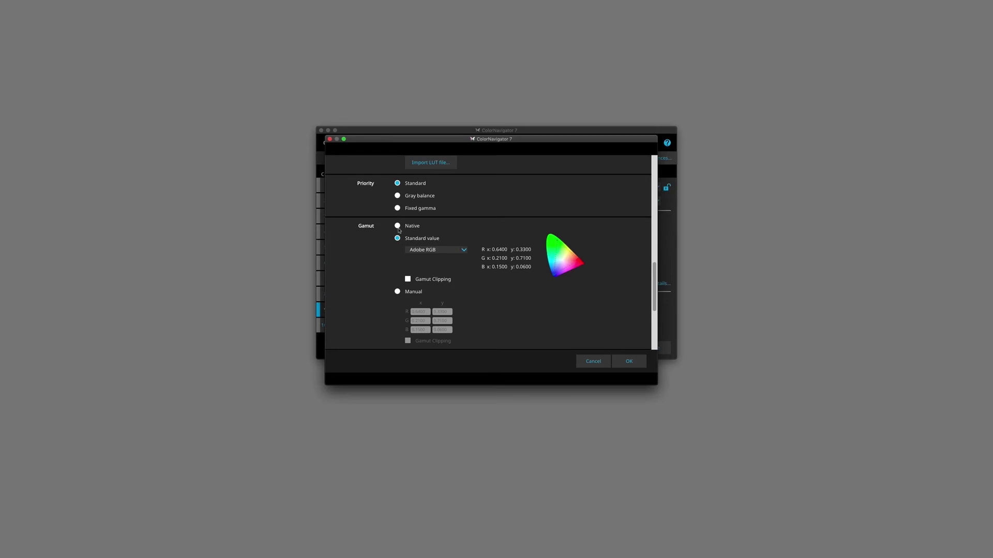
{"action": "left_click", "coordinate": [398, 227]}
- Leave ICC profile creation at every calibration and confirm the target settings
{"action": "scroll", "coordinate": [549, 273], "scroll_direction": "down", "scroll_amount": 5}
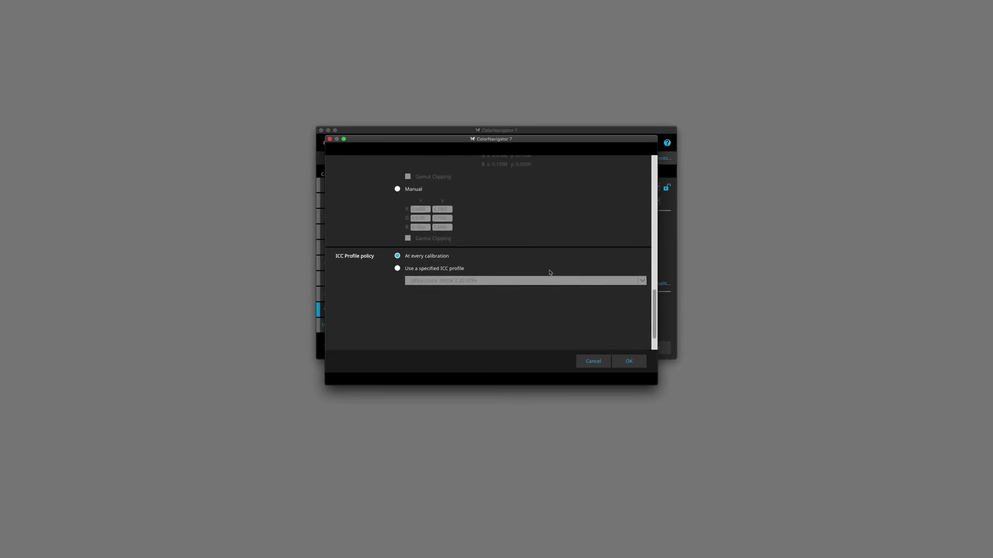
{"action": "scroll", "coordinate": [549, 273], "scroll_direction": "down", "scroll_amount": 2}
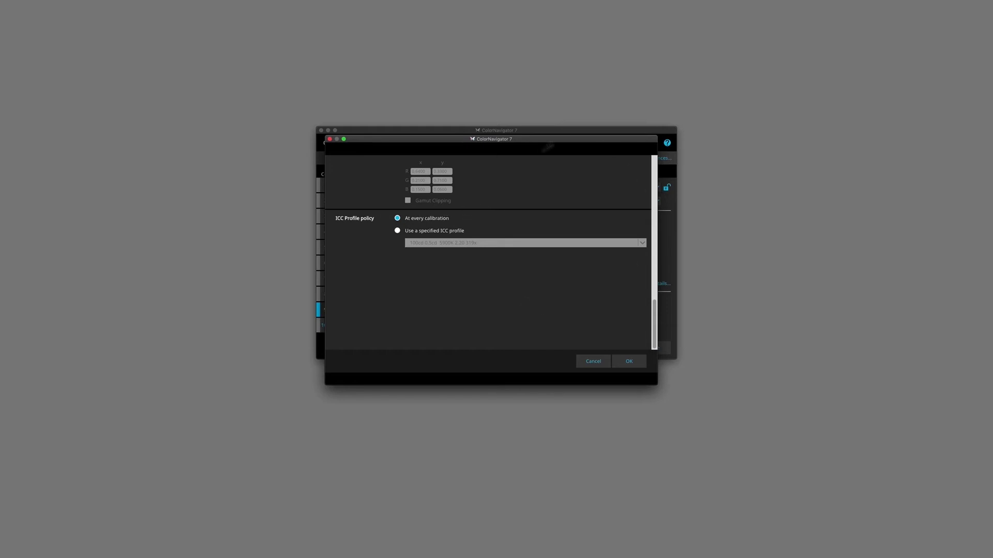
{"action": "left_click", "coordinate": [628, 360]}
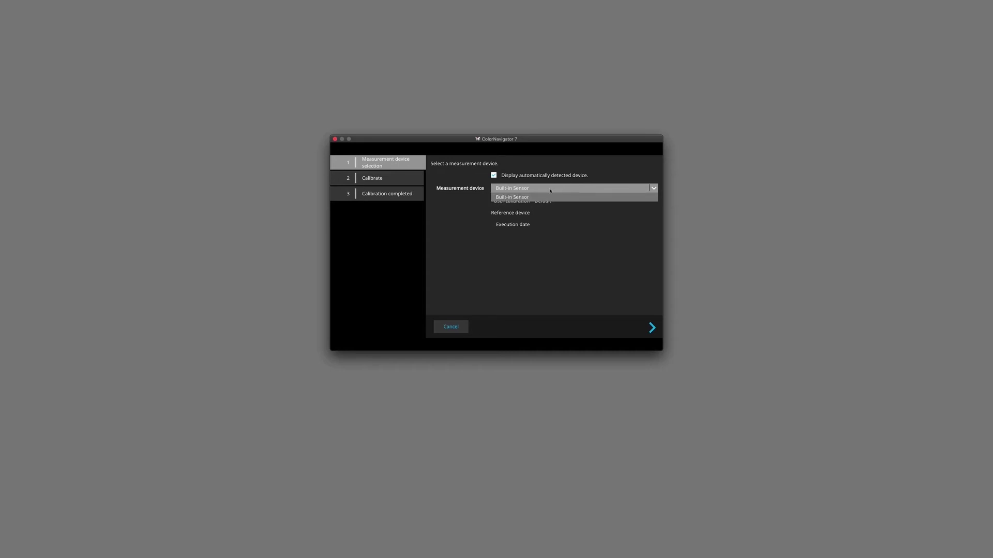
- Keep Built-in Sensor as the measurement device for calibration
{"action": "left_click", "coordinate": [559, 188]}
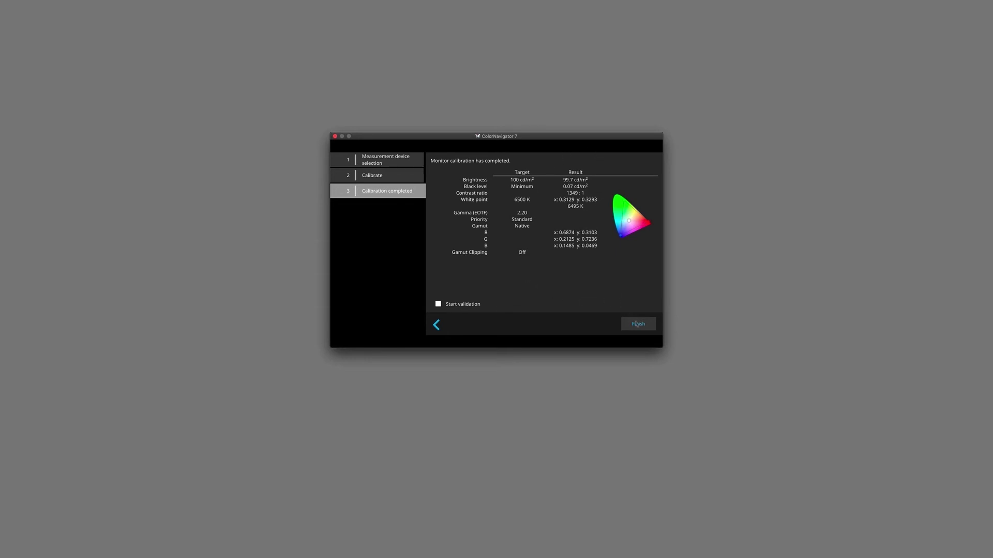
- Finish the calibration wizard and nudge the main window slightly right
{"action": "left_click", "coordinate": [636, 325]}
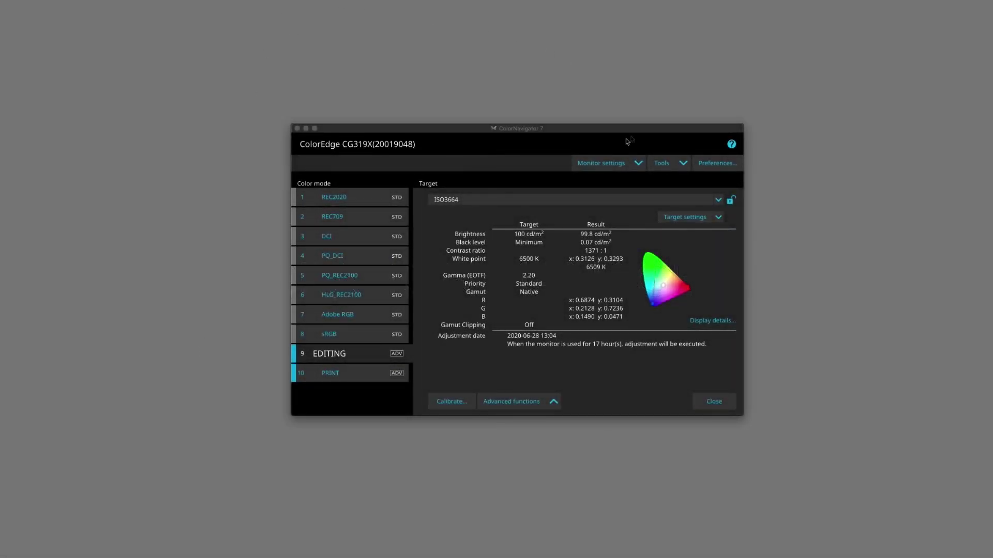
{"action": "left_click_drag", "start_coordinate": [615, 126], "coordinate": [621, 127]}
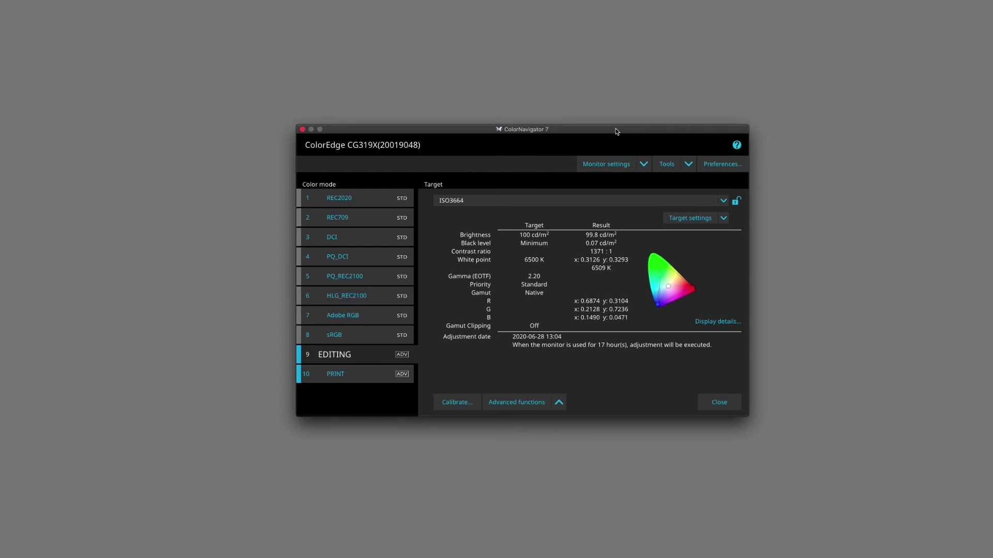
- Open the monitor management policy settings from the Monitor settings list
{"action": "left_click", "coordinate": [620, 165]}
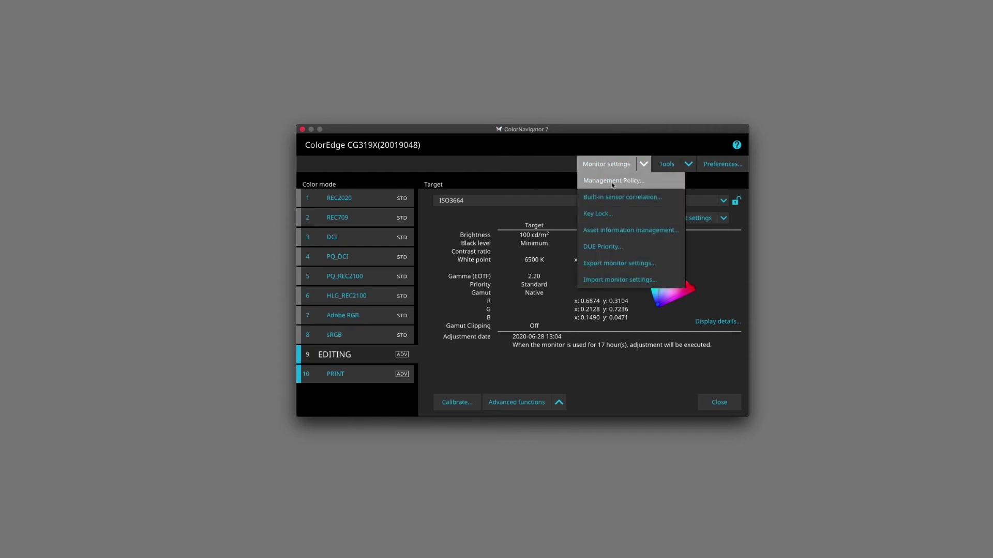
{"action": "left_click", "coordinate": [617, 182]}
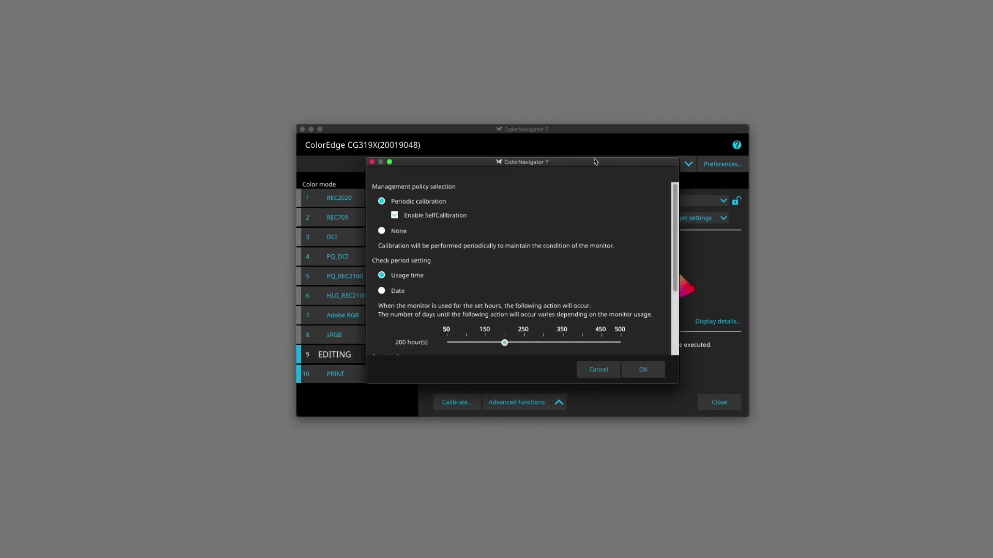
{"action": "left_click_drag", "start_coordinate": [593, 162], "coordinate": [574, 158]}
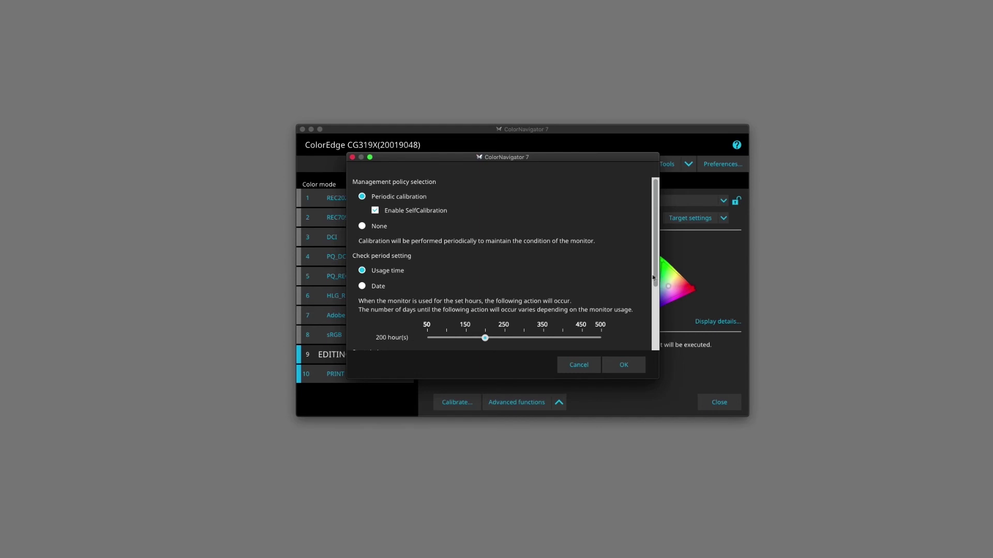
{"action": "scroll", "coordinate": [653, 291], "scroll_direction": "down", "scroll_amount": 2}
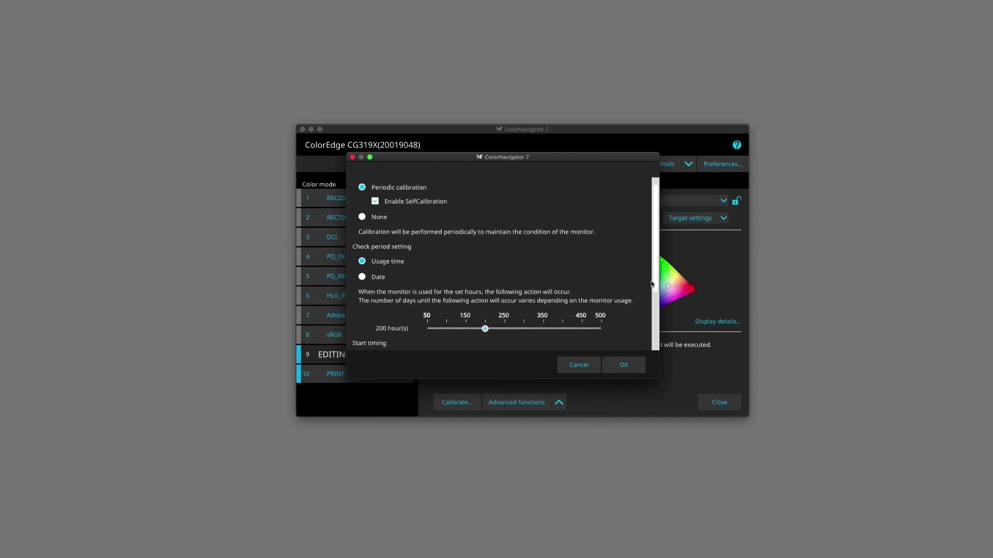
{"action": "scroll", "coordinate": [654, 279], "scroll_direction": "up", "scroll_amount": 2}
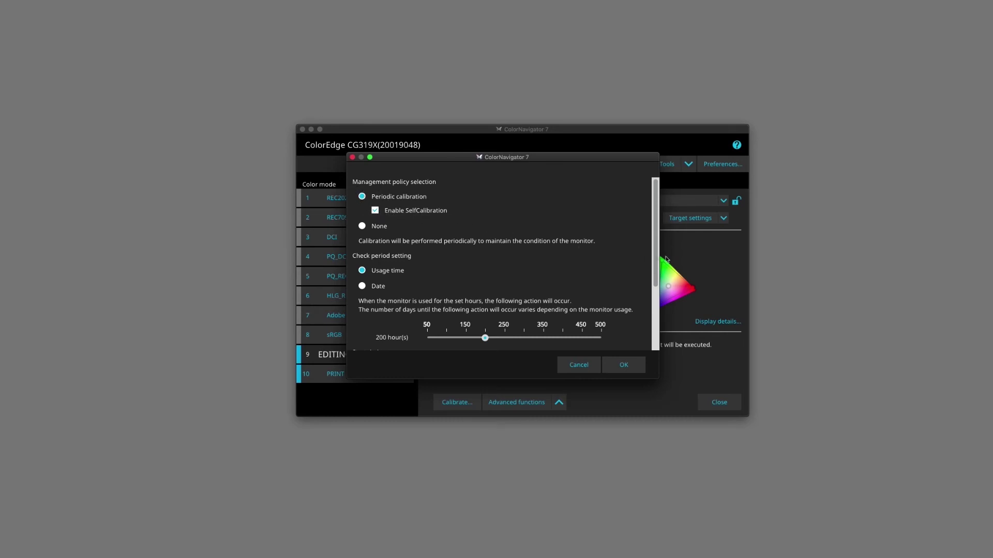
{"action": "scroll", "coordinate": [652, 265], "scroll_direction": "down", "scroll_amount": 1}
{"action": "scroll", "coordinate": [652, 265], "scroll_direction": "down", "scroll_amount": 1}
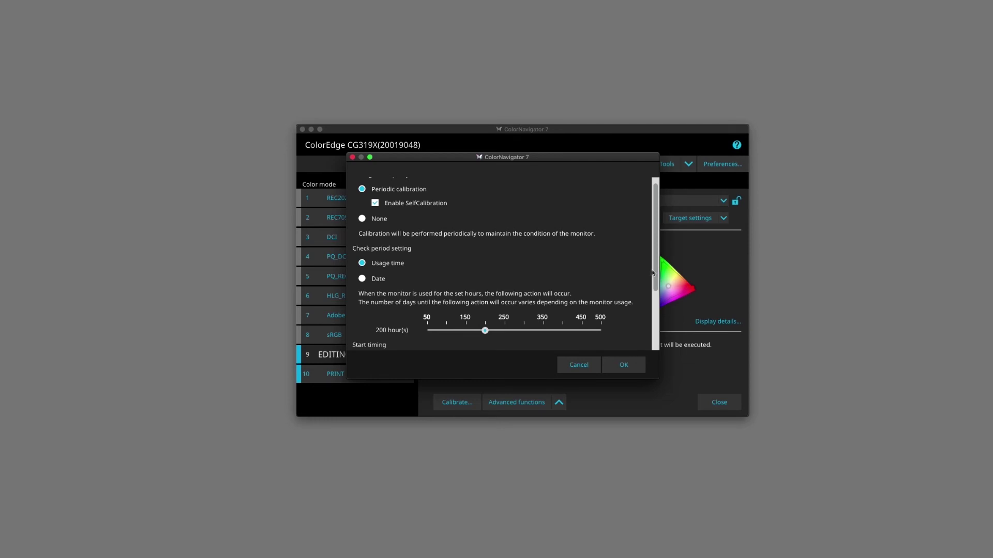
{"action": "scroll", "coordinate": [652, 279], "scroll_direction": "down", "scroll_amount": 1}
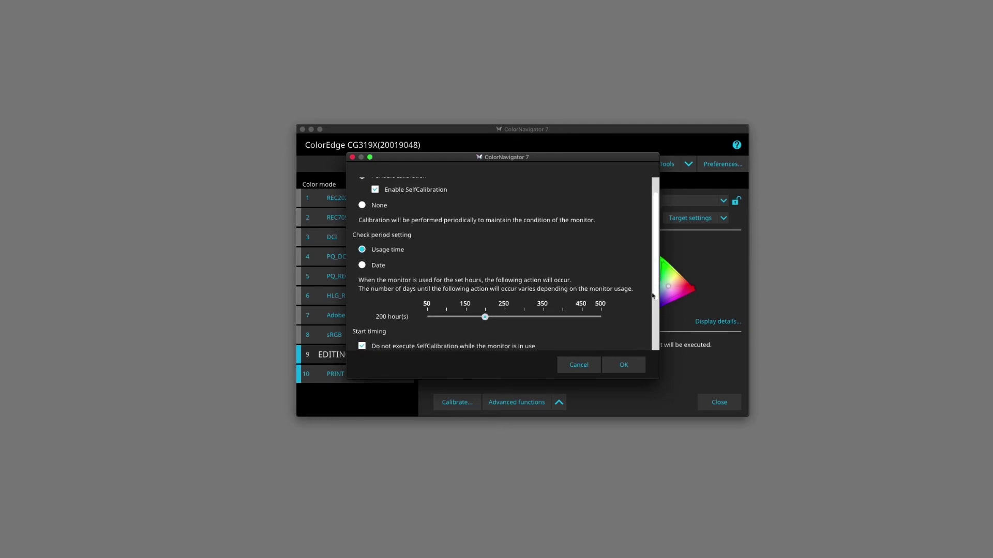
{"action": "scroll", "coordinate": [655, 282], "scroll_direction": "up", "scroll_amount": 1}
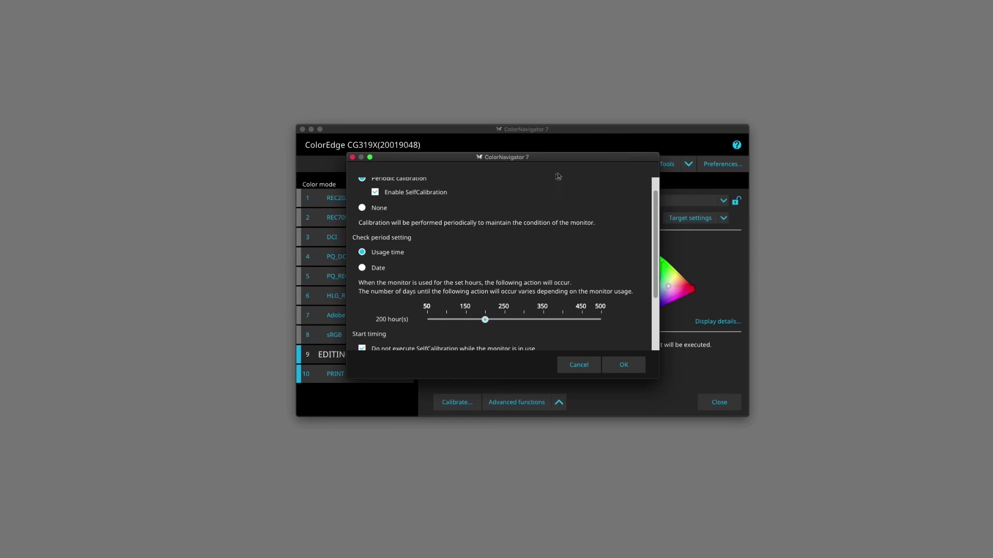
{"action": "scroll", "coordinate": [635, 277], "scroll_direction": "down", "scroll_amount": 3}
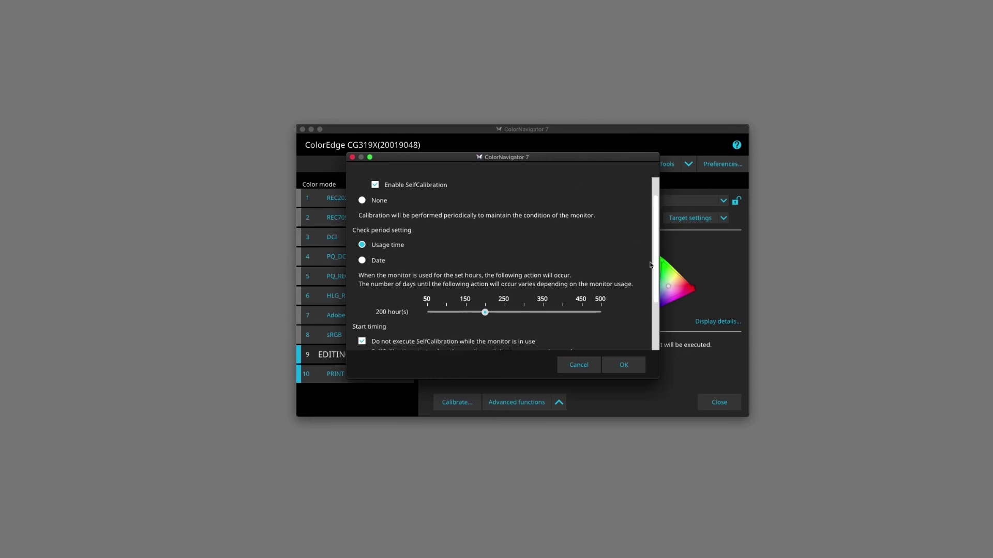
- Schedule self-calibration by date, weekly on Monday at 7:00
{"action": "left_click", "coordinate": [362, 232]}
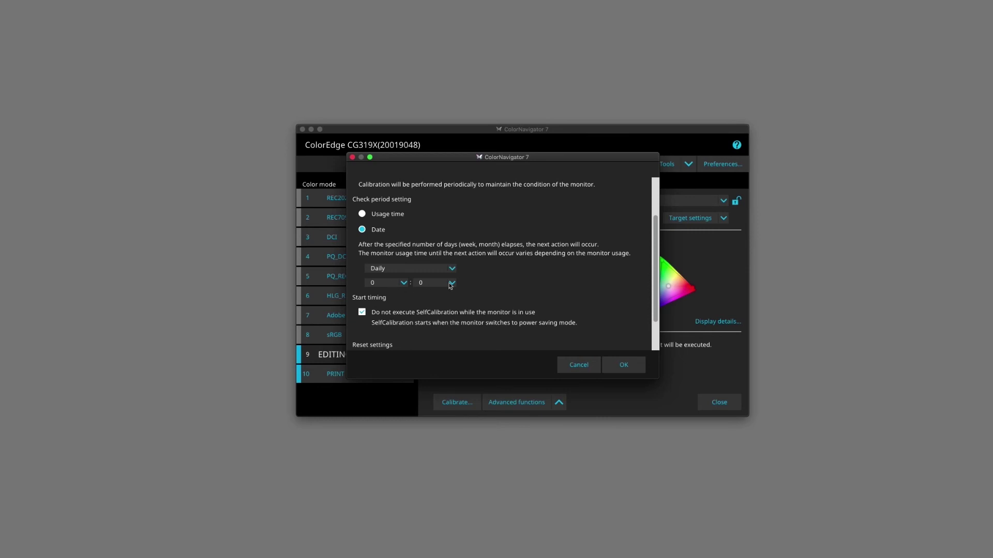
{"action": "left_click", "coordinate": [427, 270]}
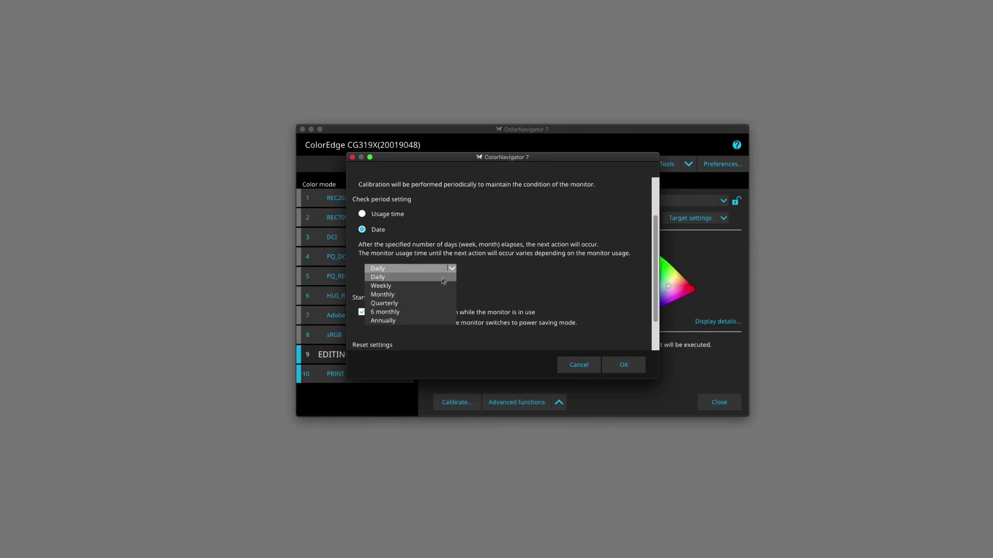
{"action": "left_click", "coordinate": [410, 288]}
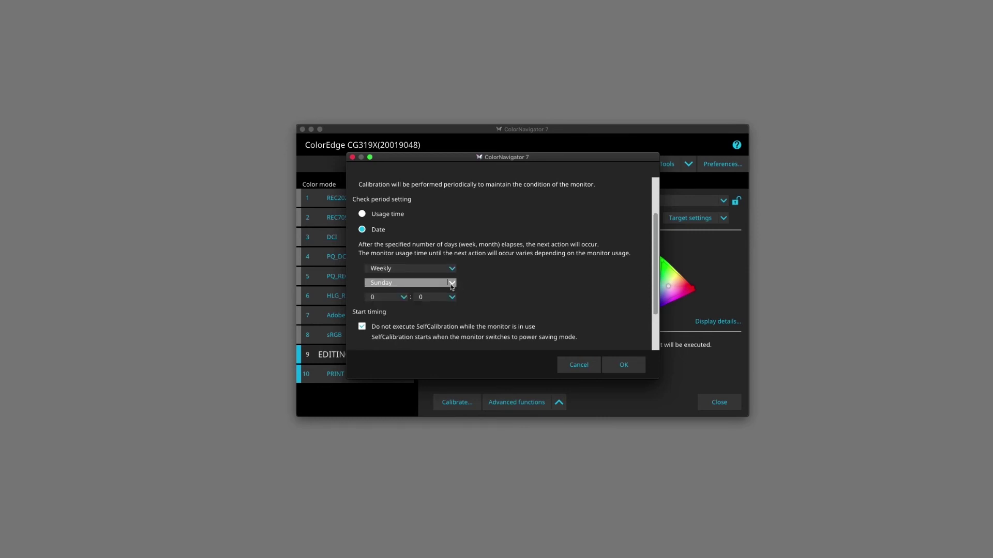
{"action": "left_click", "coordinate": [432, 285]}
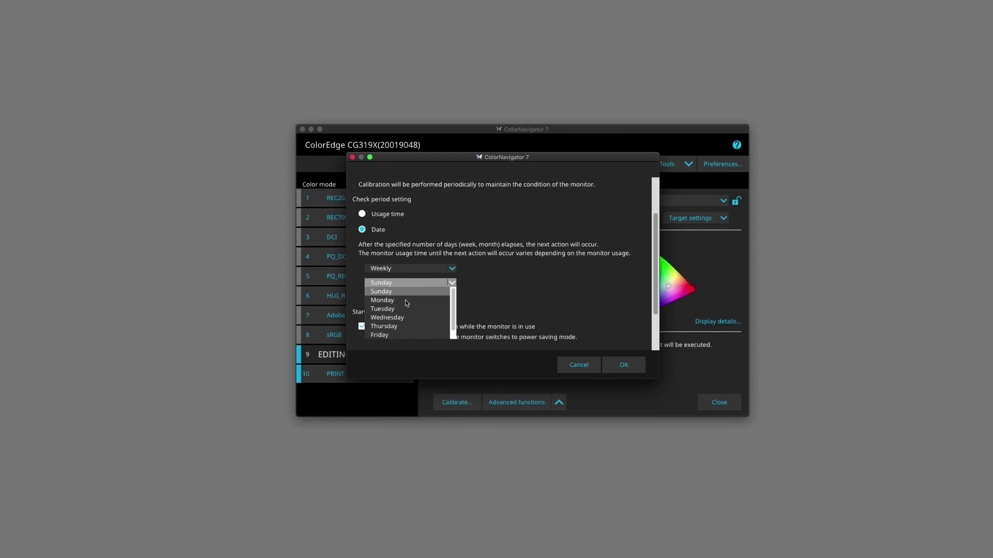
{"action": "left_click", "coordinate": [408, 302]}
{"action": "left_click", "coordinate": [404, 297]}
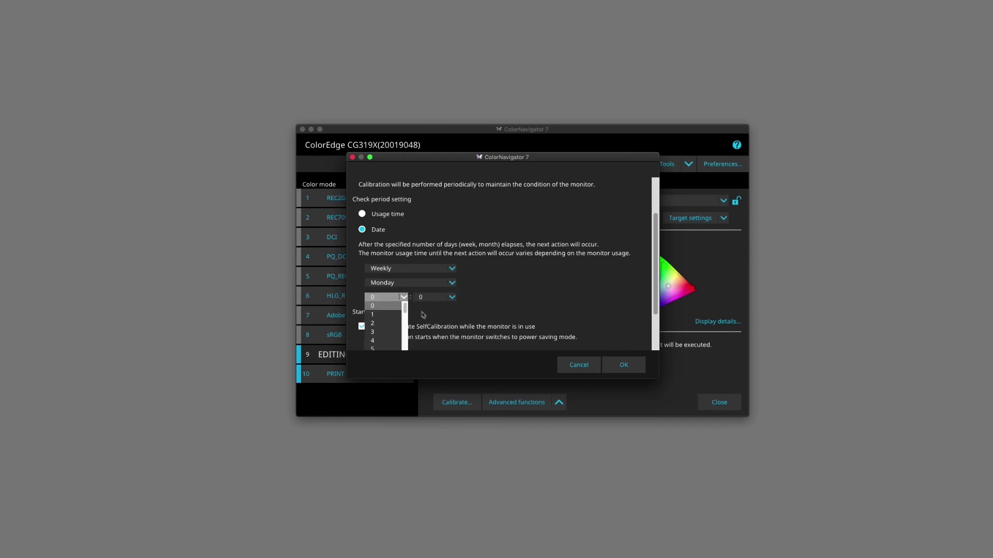
{"action": "left_click_drag", "start_coordinate": [407, 310], "coordinate": [405, 313]}
{"action": "left_click", "coordinate": [374, 345]}
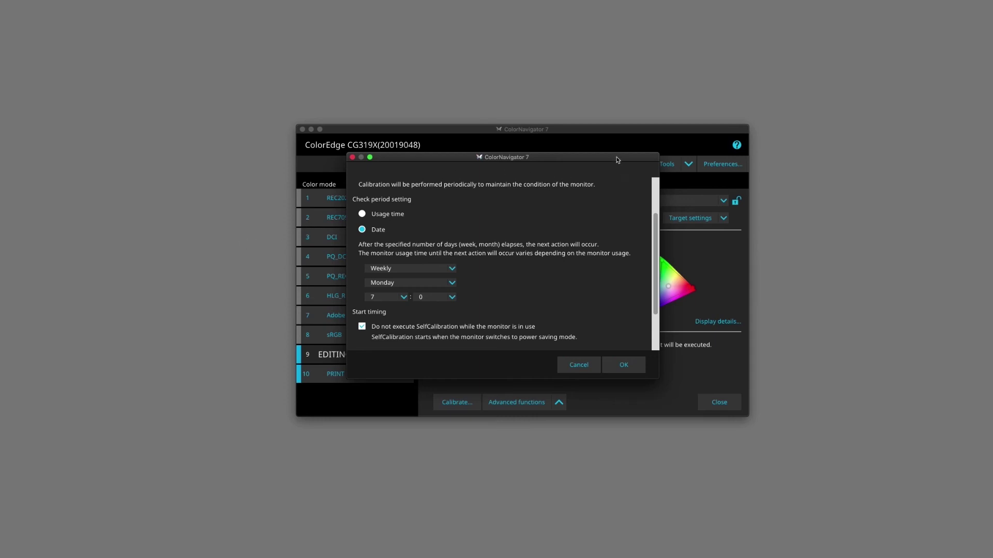
{"action": "left_click_drag", "start_coordinate": [616, 161], "coordinate": [629, 166]}
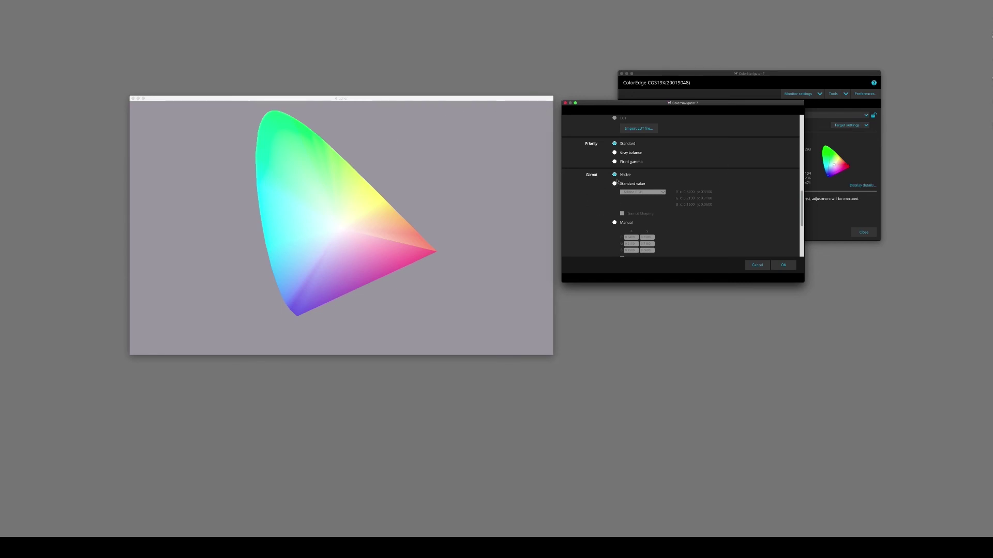
- Preview the Adobe RGB standard gamut in the target settings, then return the gamut to Native
{"action": "left_click", "coordinate": [615, 183]}
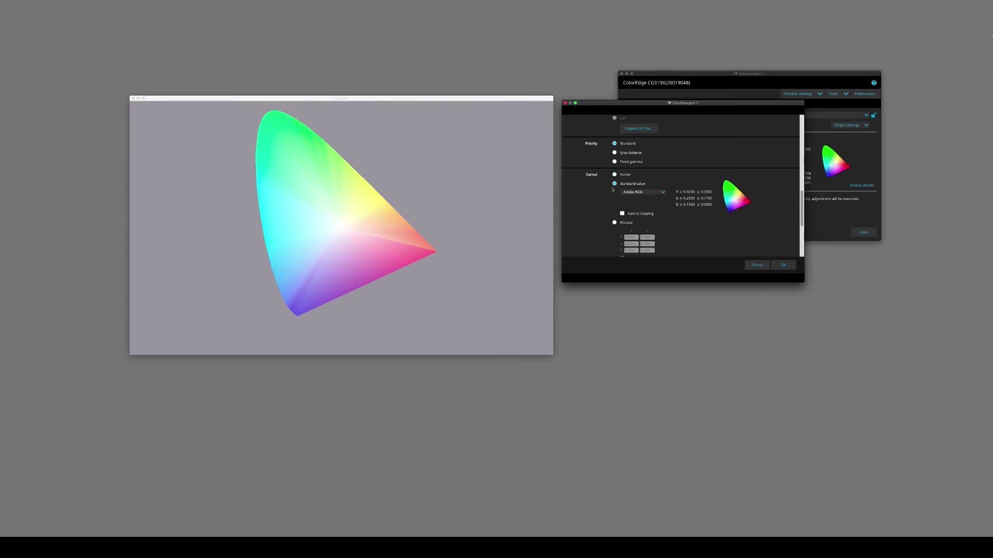
{"action": "left_click", "coordinate": [646, 192]}
{"action": "left_click", "coordinate": [615, 175]}
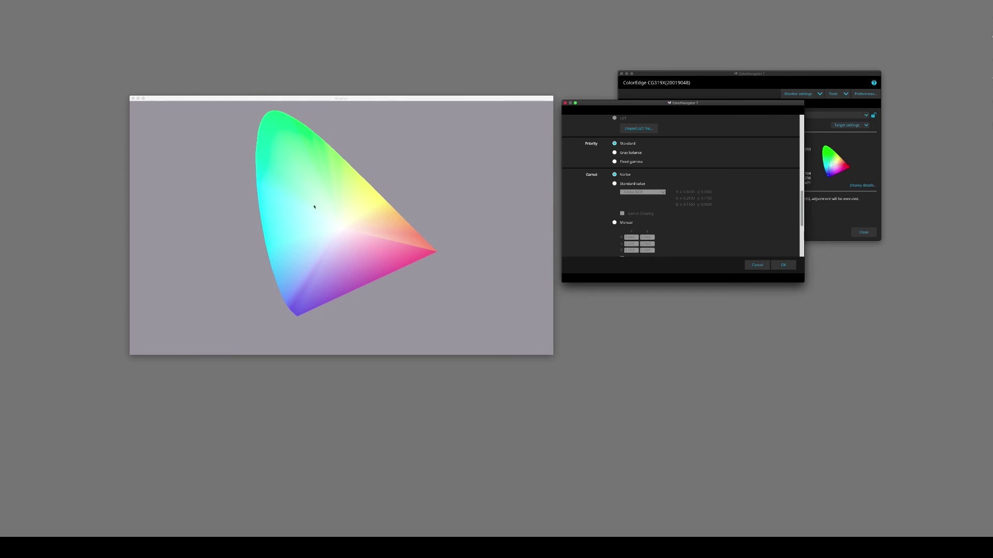
- Plot the fourth-row gamut triangle, the red Adobe RGB triangle and the second-row green outline in Grapher
{"action": "left_click", "coordinate": [171, 97]}
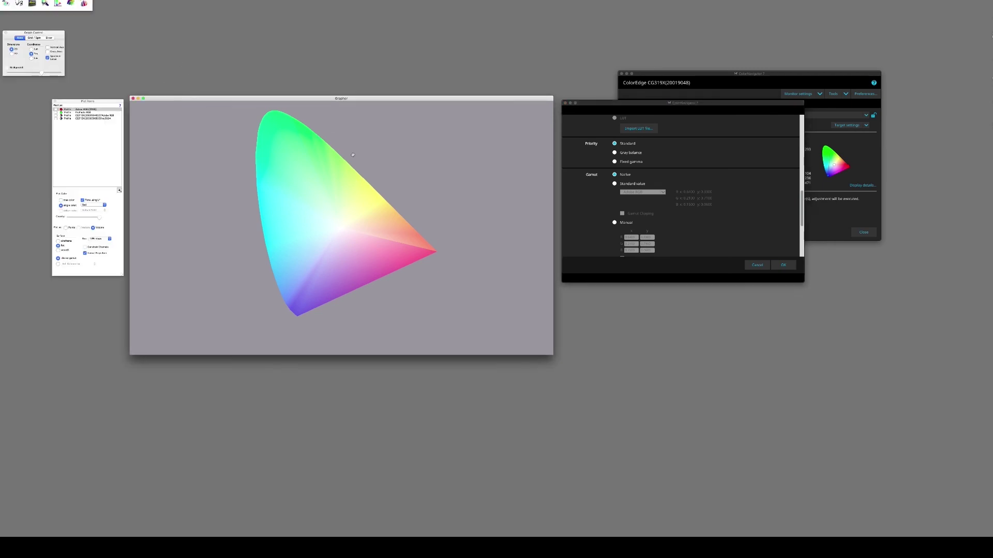
{"action": "left_click", "coordinate": [56, 119]}
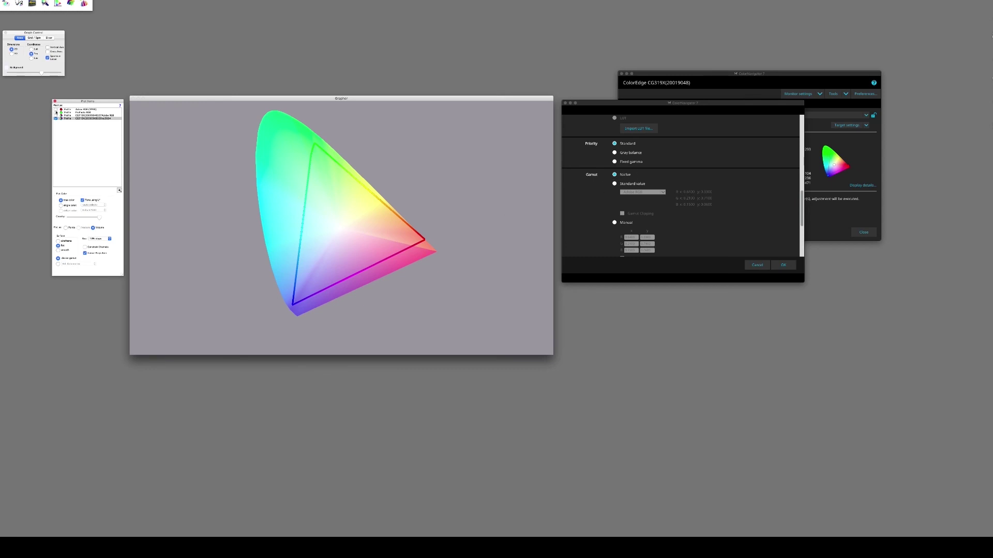
{"action": "left_click", "coordinate": [56, 110]}
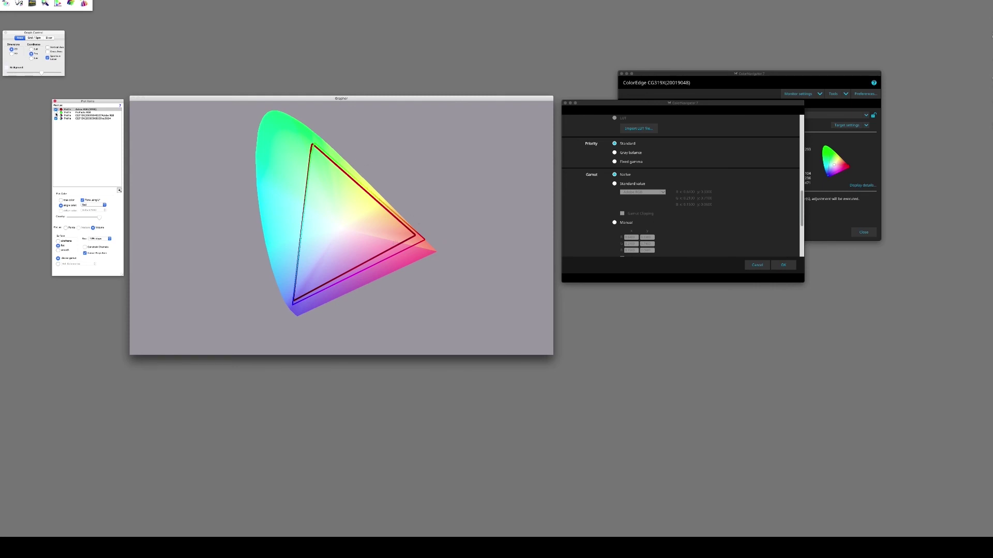
{"action": "left_click", "coordinate": [56, 112]}
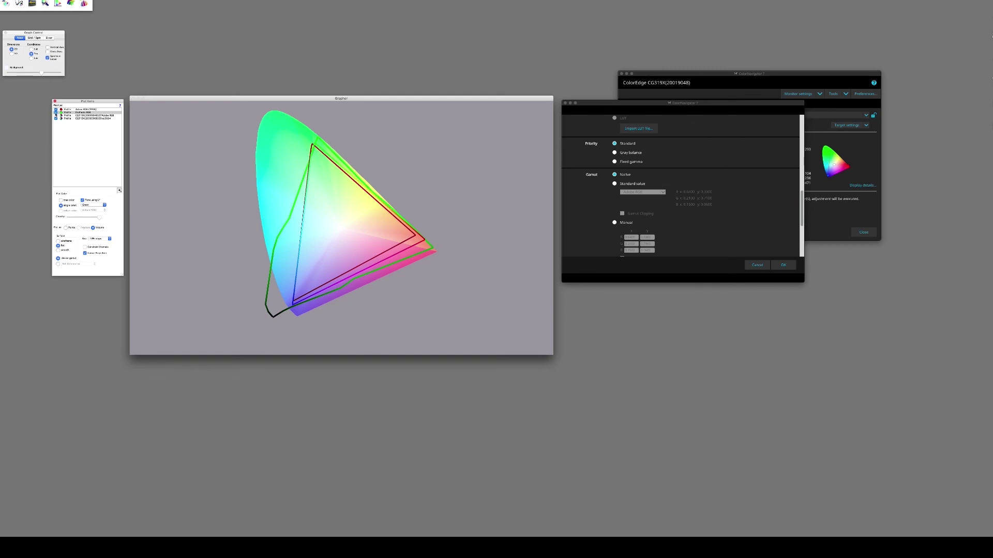
- Hide the green outline and outer triangle so only Adobe RGB plots, then target the Adobe RGB gamut
{"action": "left_click", "coordinate": [56, 113]}
{"action": "left_click", "coordinate": [56, 110]}
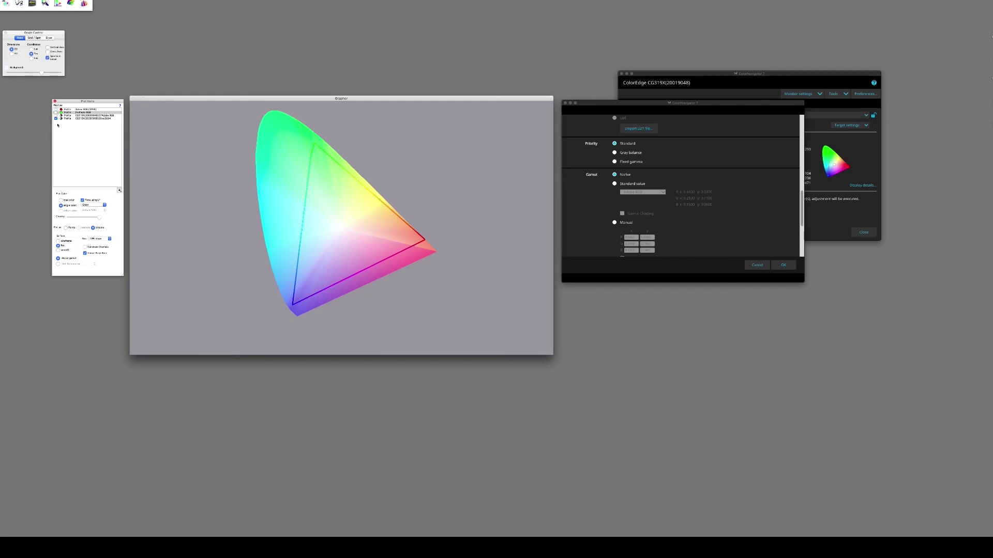
{"action": "left_click", "coordinate": [56, 109]}
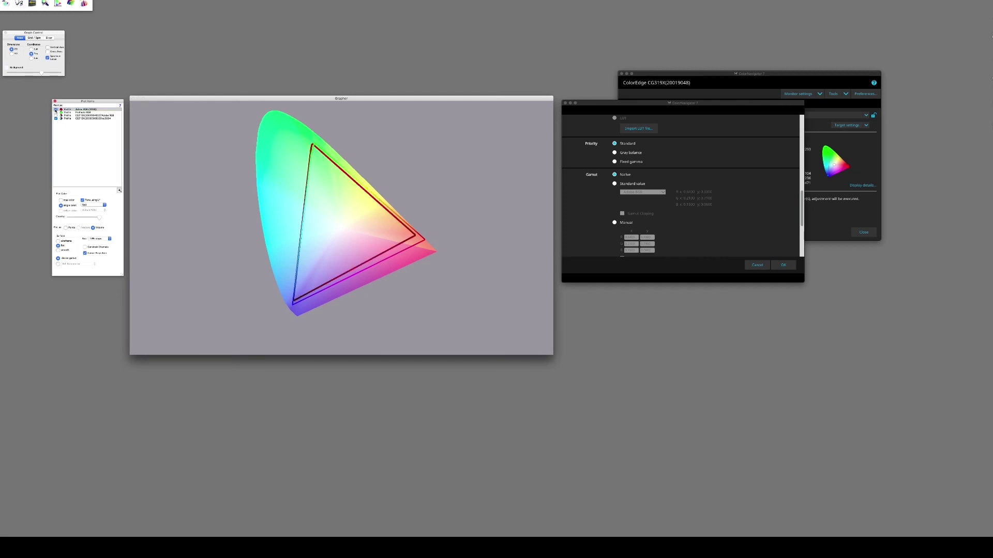
{"action": "left_click", "coordinate": [56, 119]}
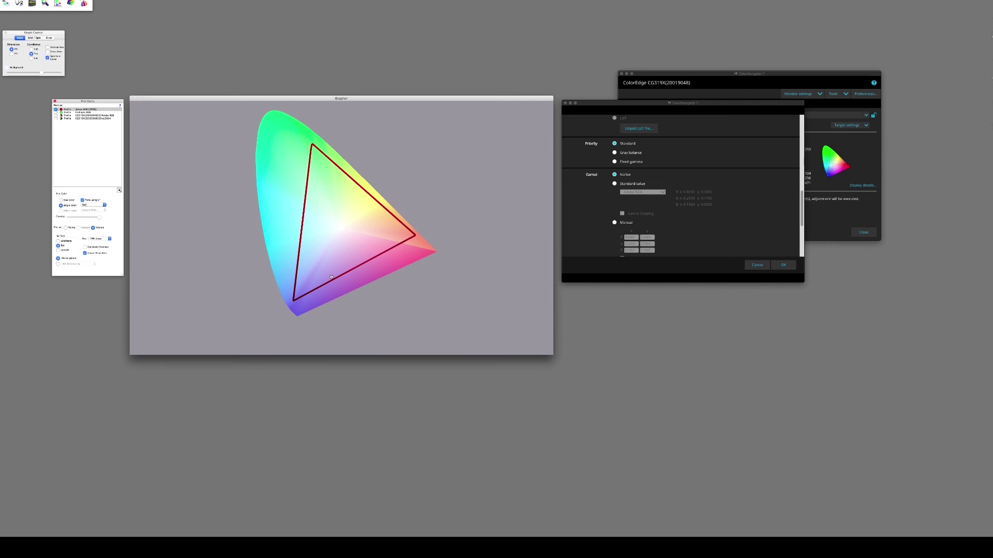
{"action": "left_click", "coordinate": [634, 184]}
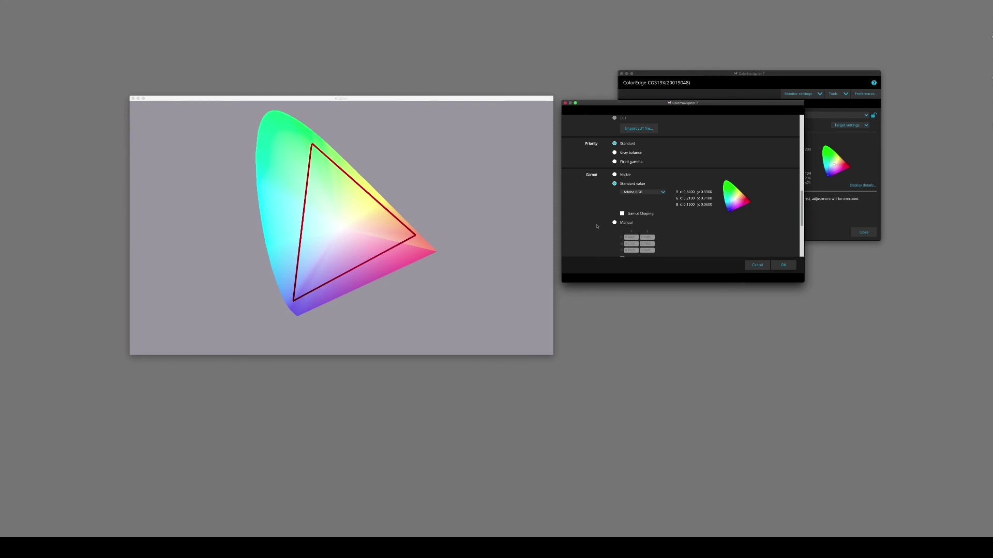